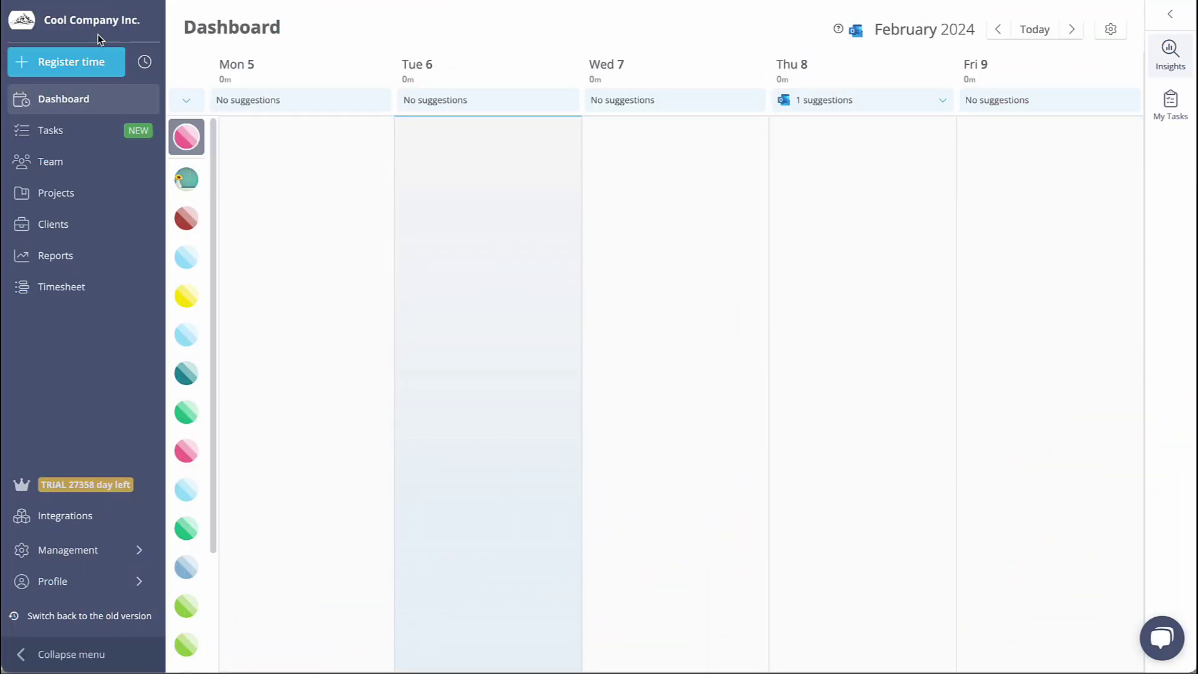
Step: Turn on Expense management in the workspace Features settings and save the change
left_click(76, 554)
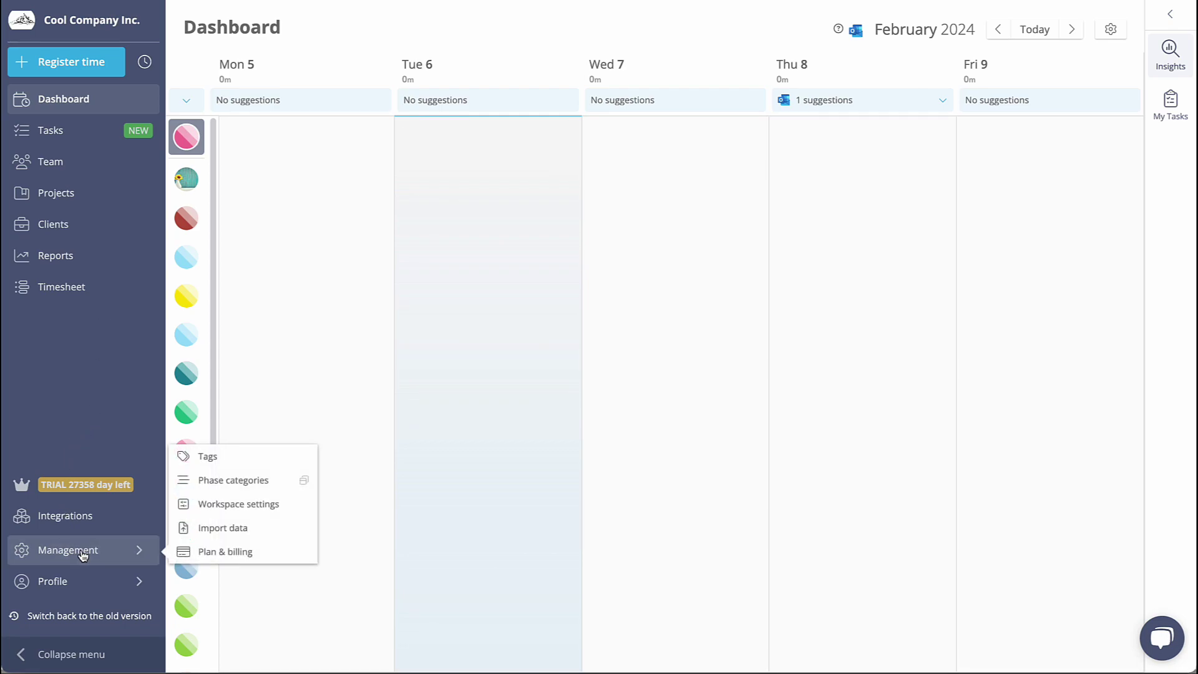
left_click(243, 515)
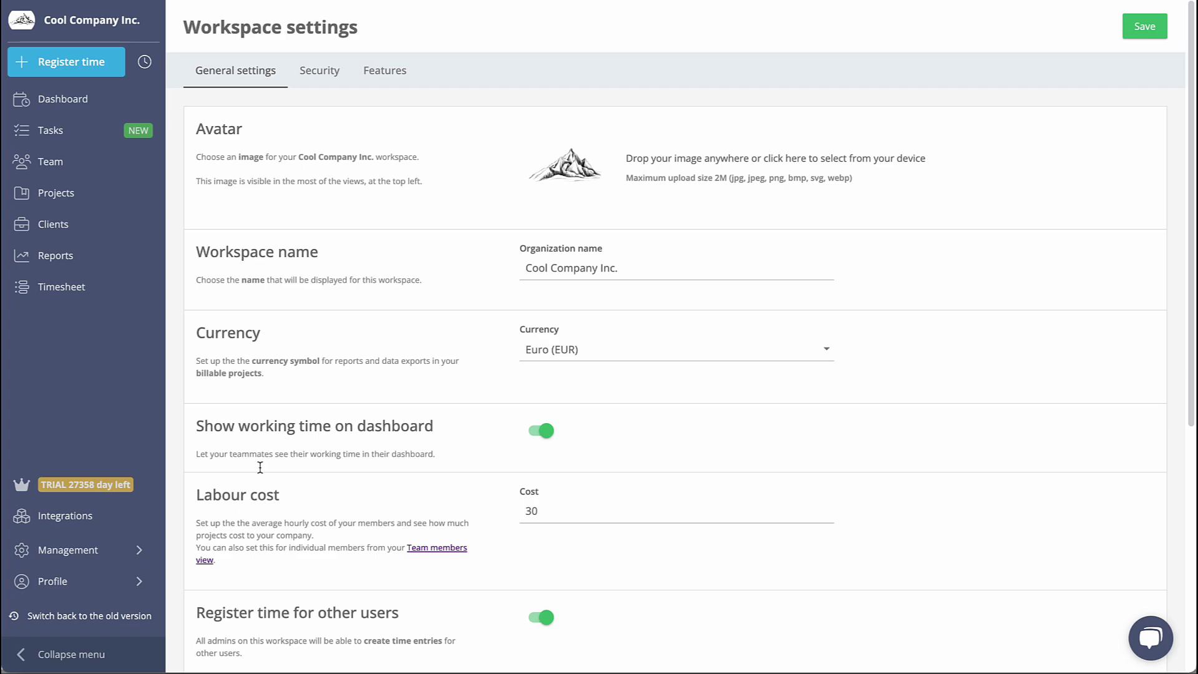
left_click(381, 72)
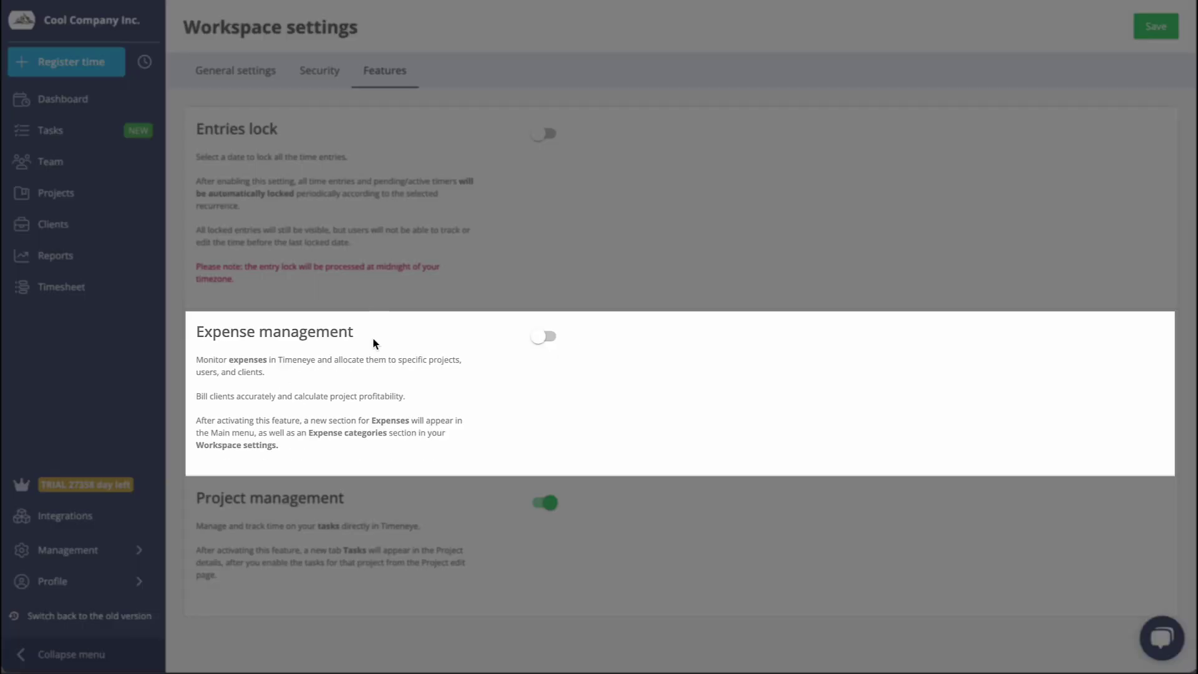
left_click(546, 336)
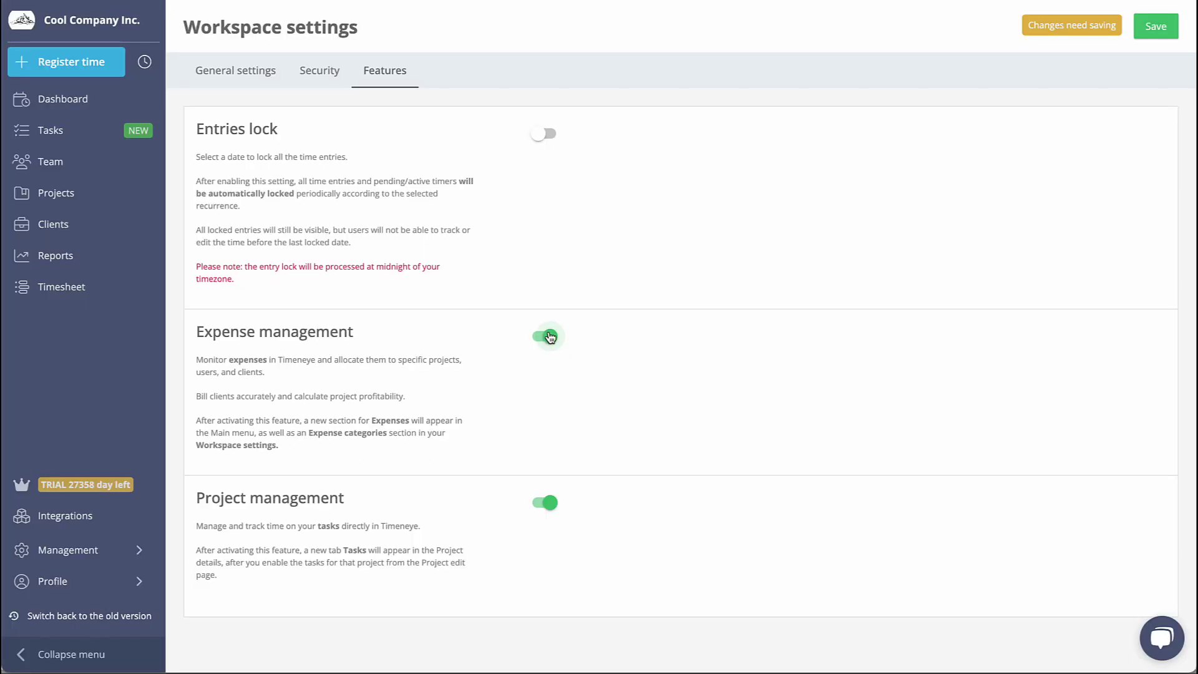
left_click(1153, 25)
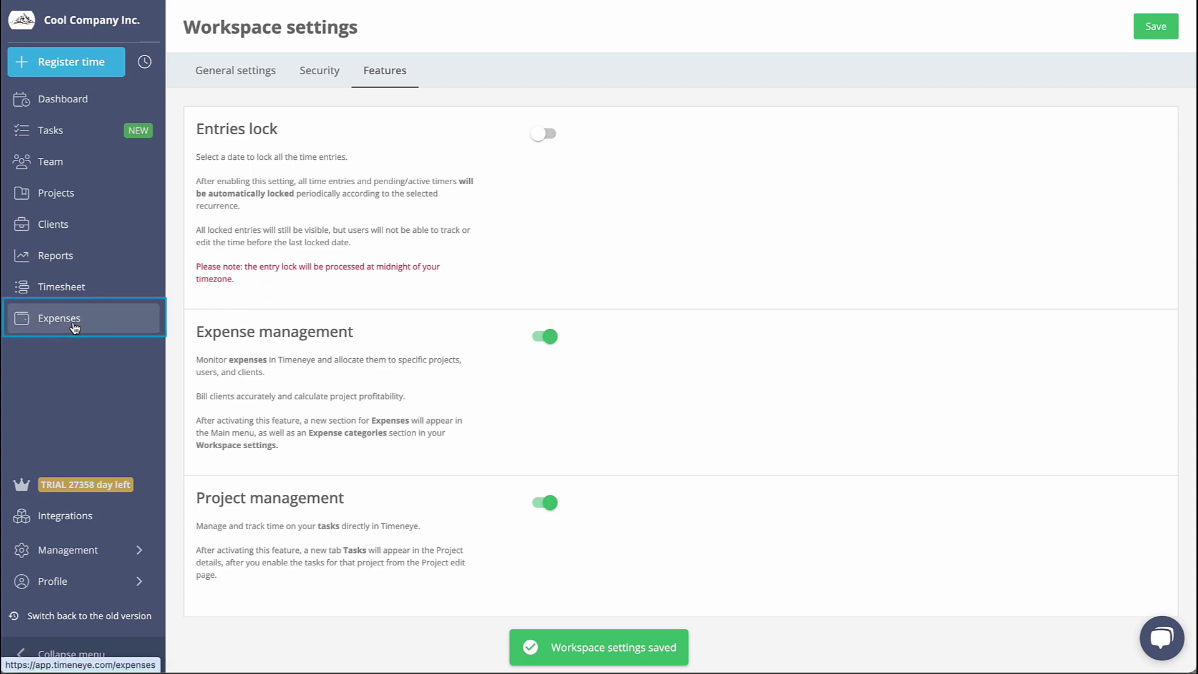
left_click(88, 549)
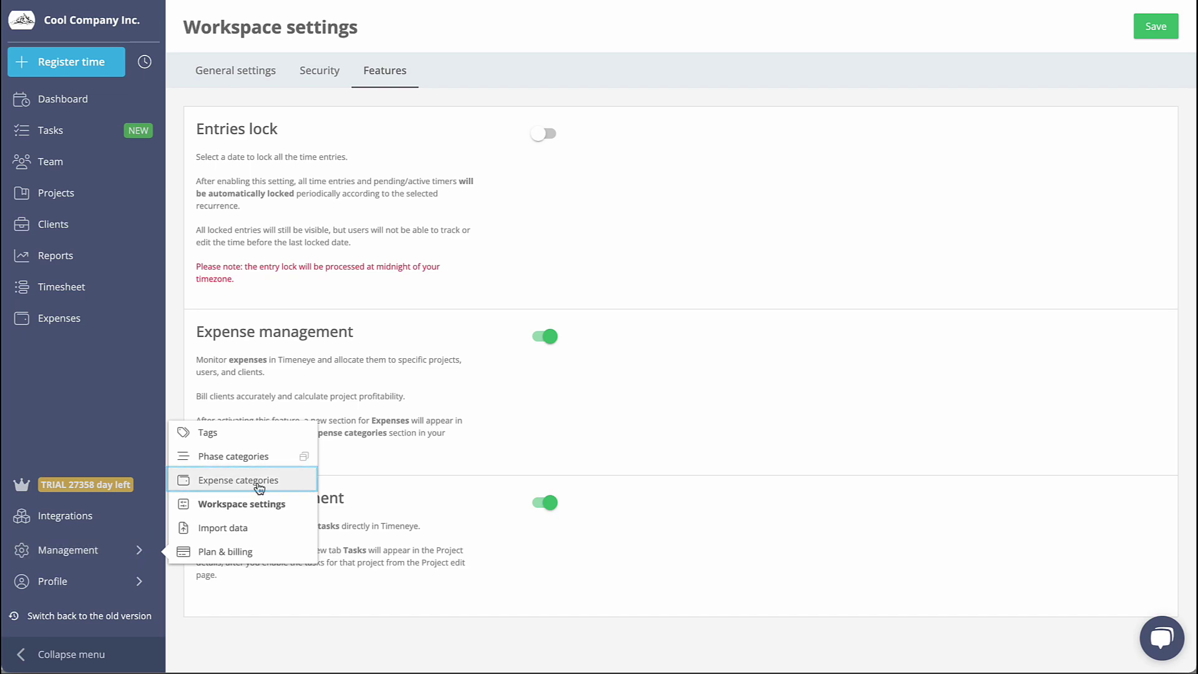
Step: Create the 'Printed copy' expense category with unit 'copy' and a unit price of € 0.10
left_click(258, 480)
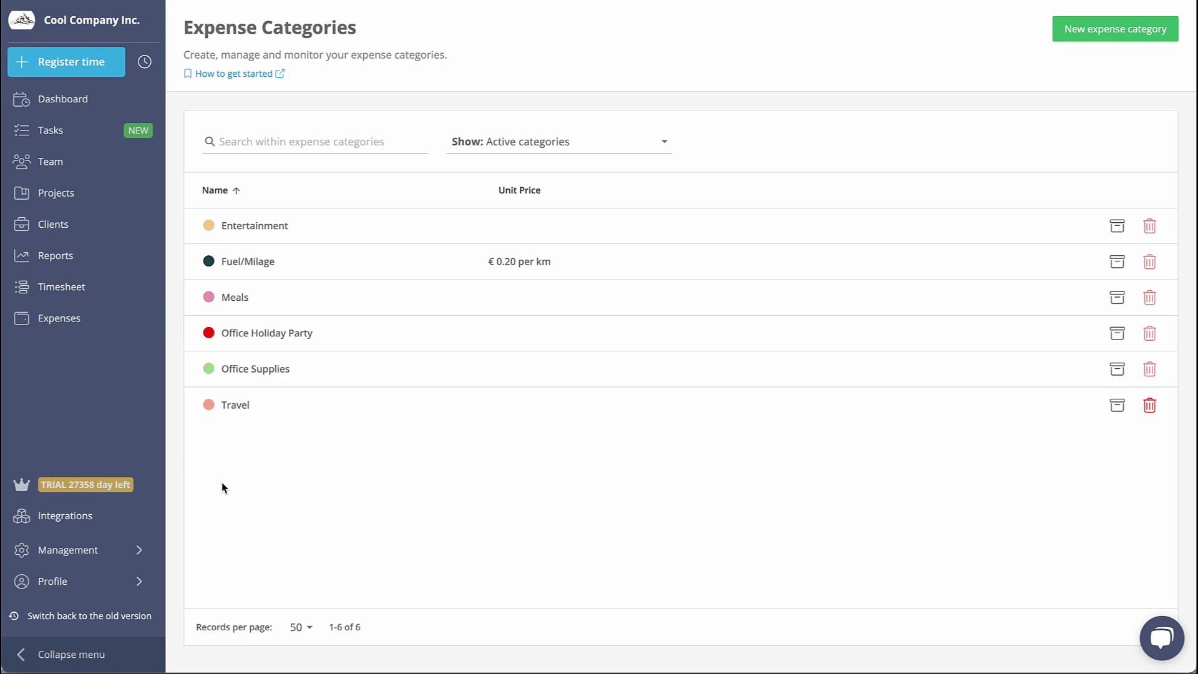
left_click(1087, 36)
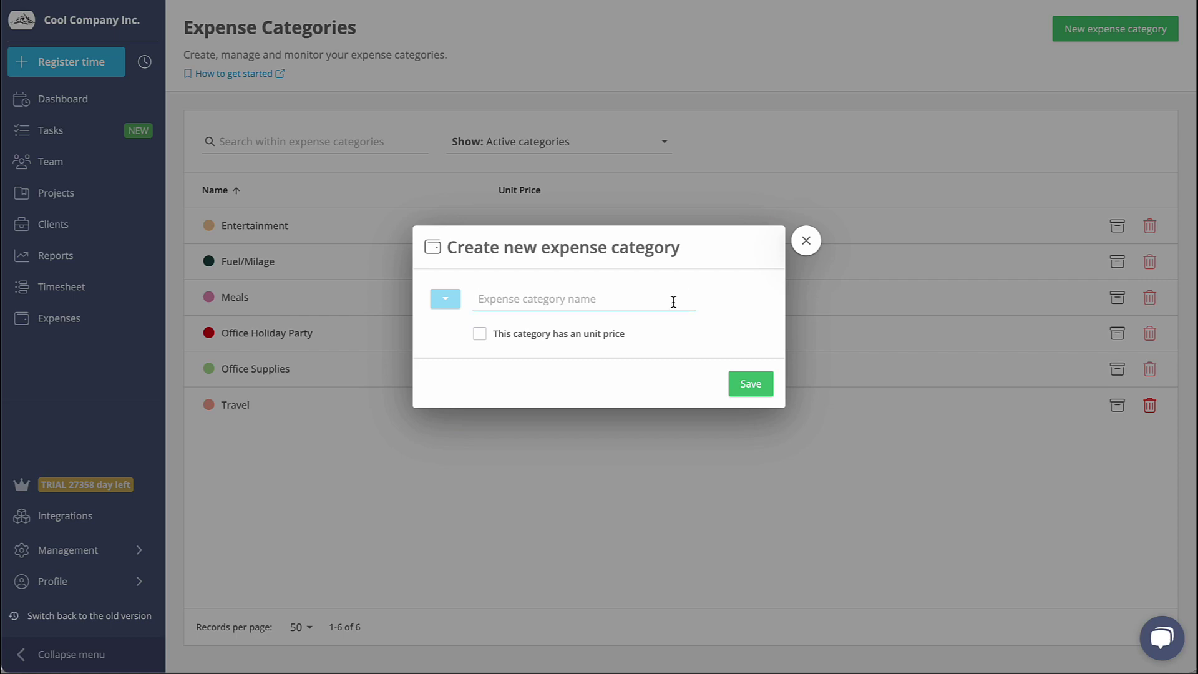
type("Printed copy")
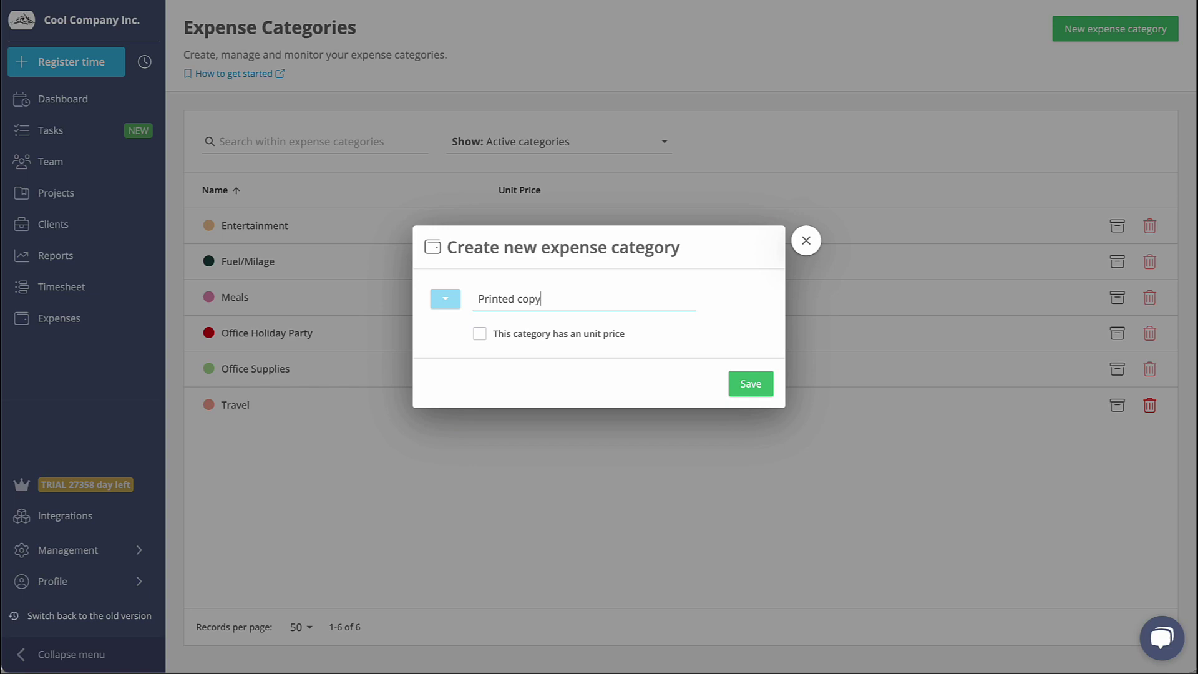
left_click(482, 337)
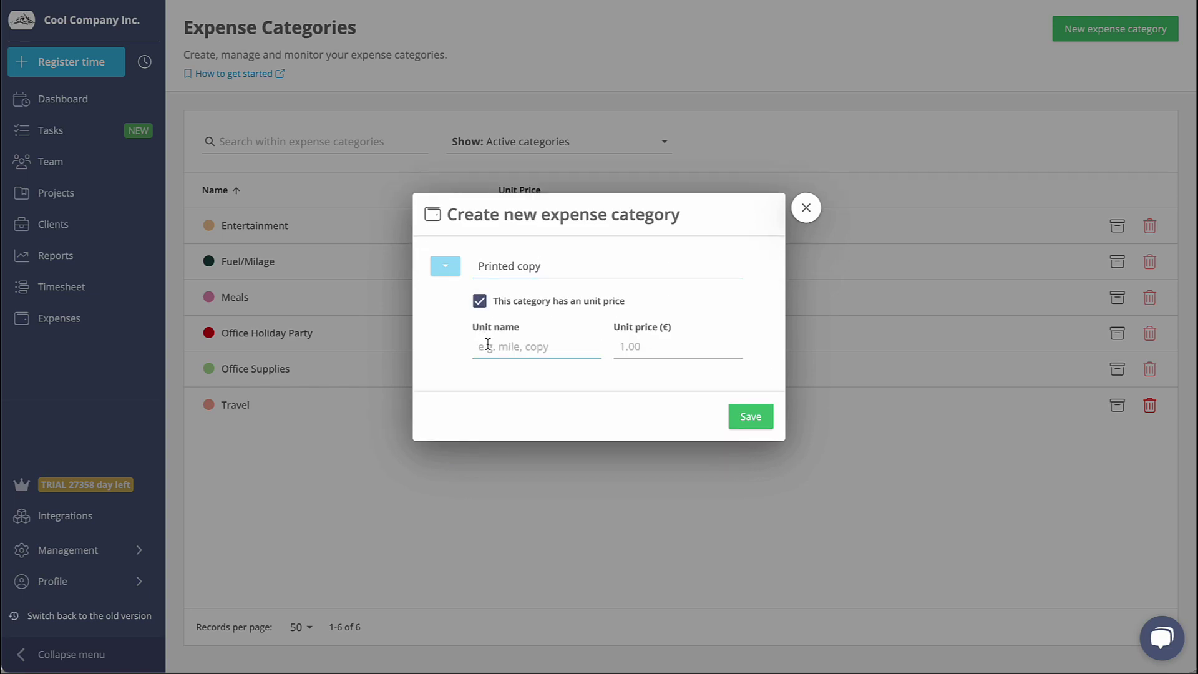
type("copy")
left_click(642, 347)
type("0.10")
left_click(740, 417)
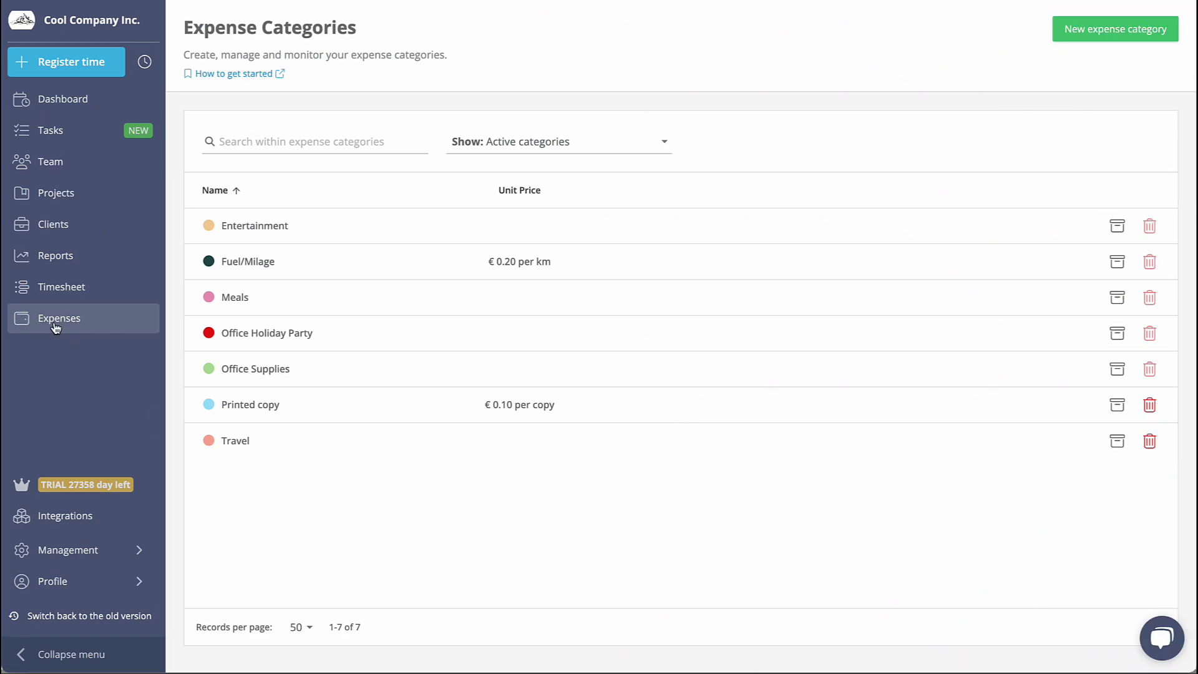
Step: Start a new expense with category Printed copy and a quantity of 100 copies
left_click(56, 324)
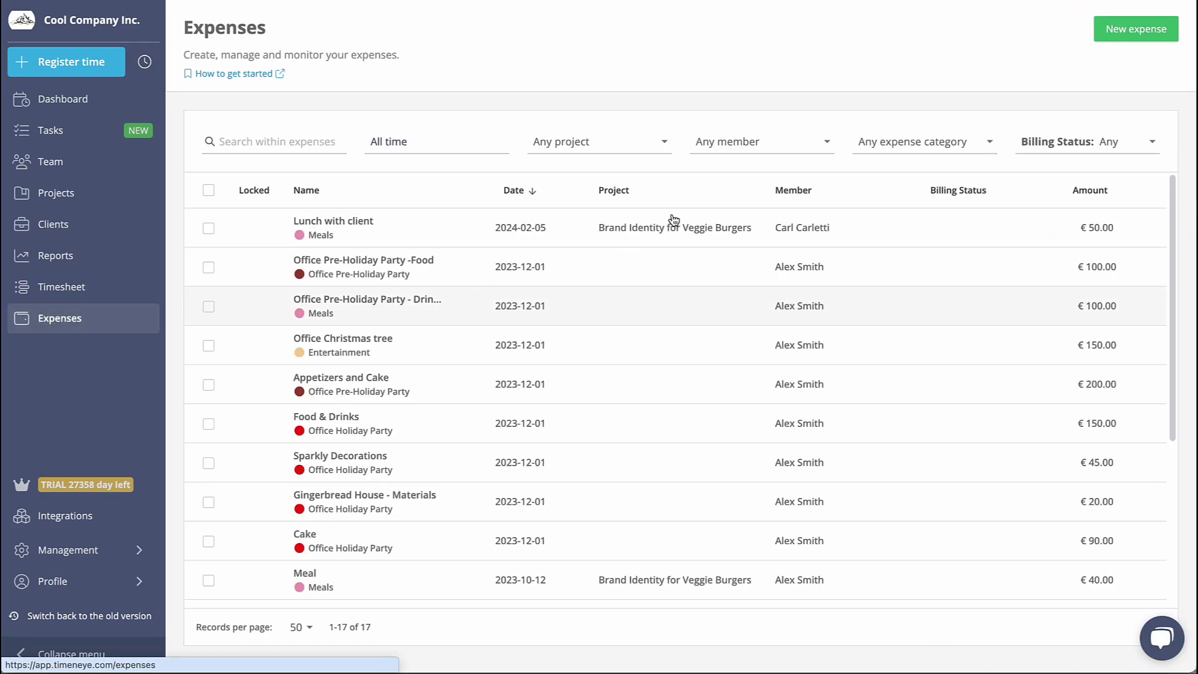
left_click(1101, 35)
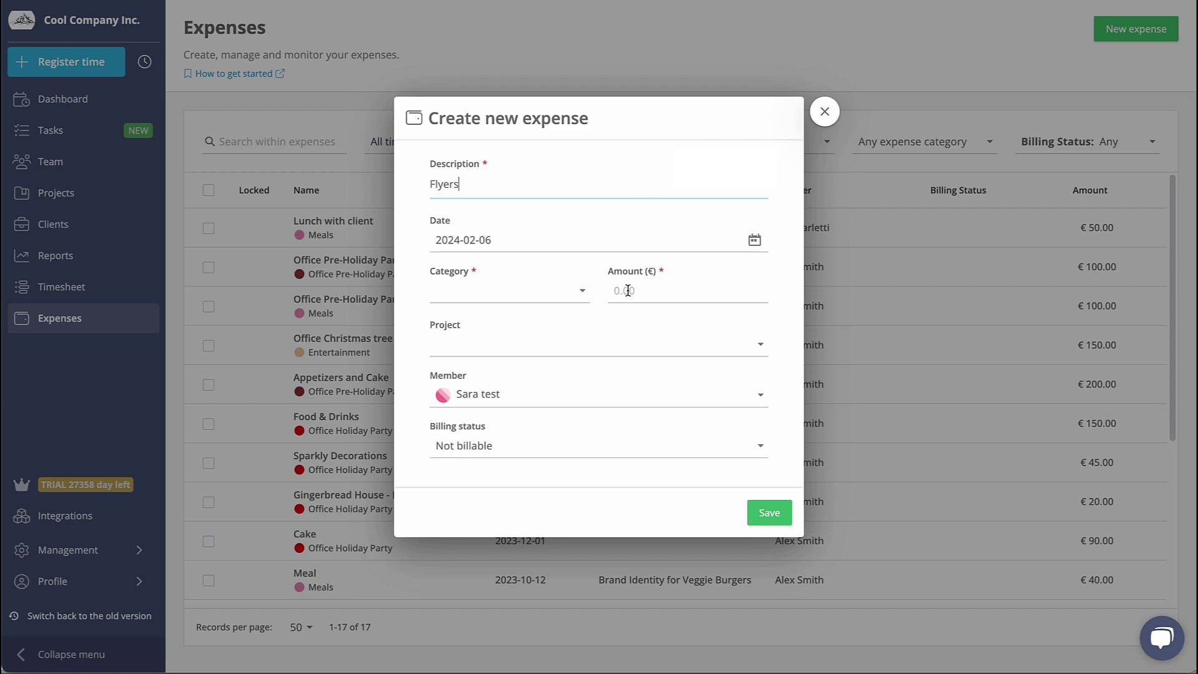
left_click(580, 291)
left_click(517, 474)
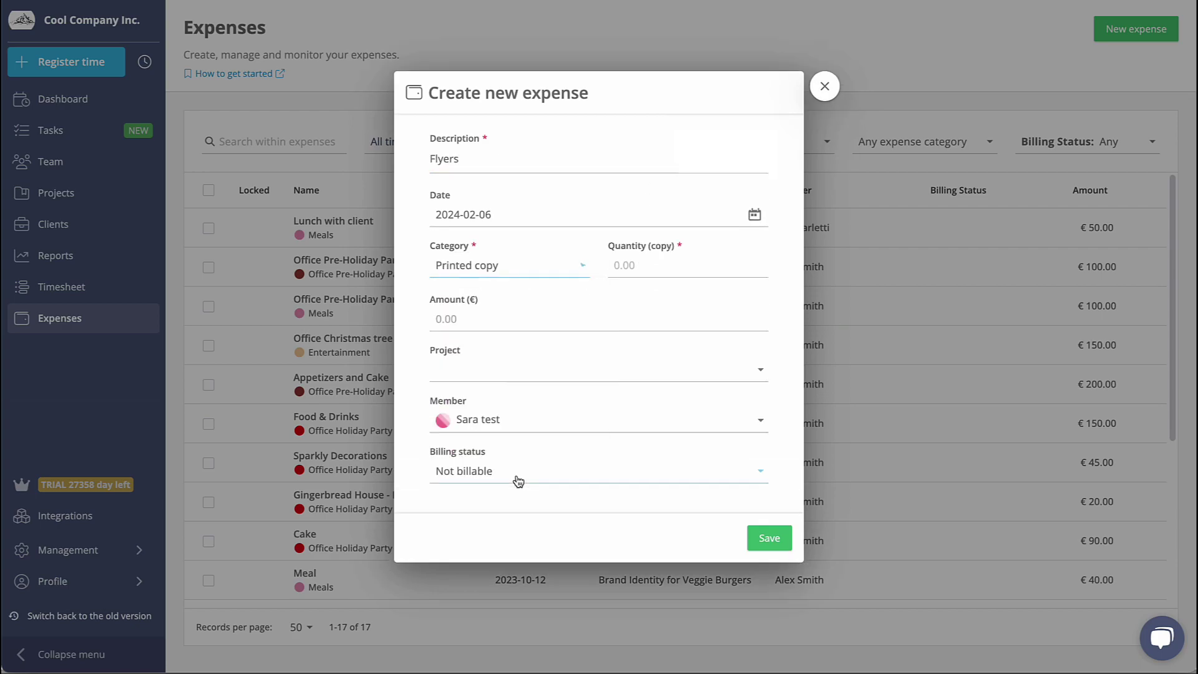
left_click(639, 269)
type("100")
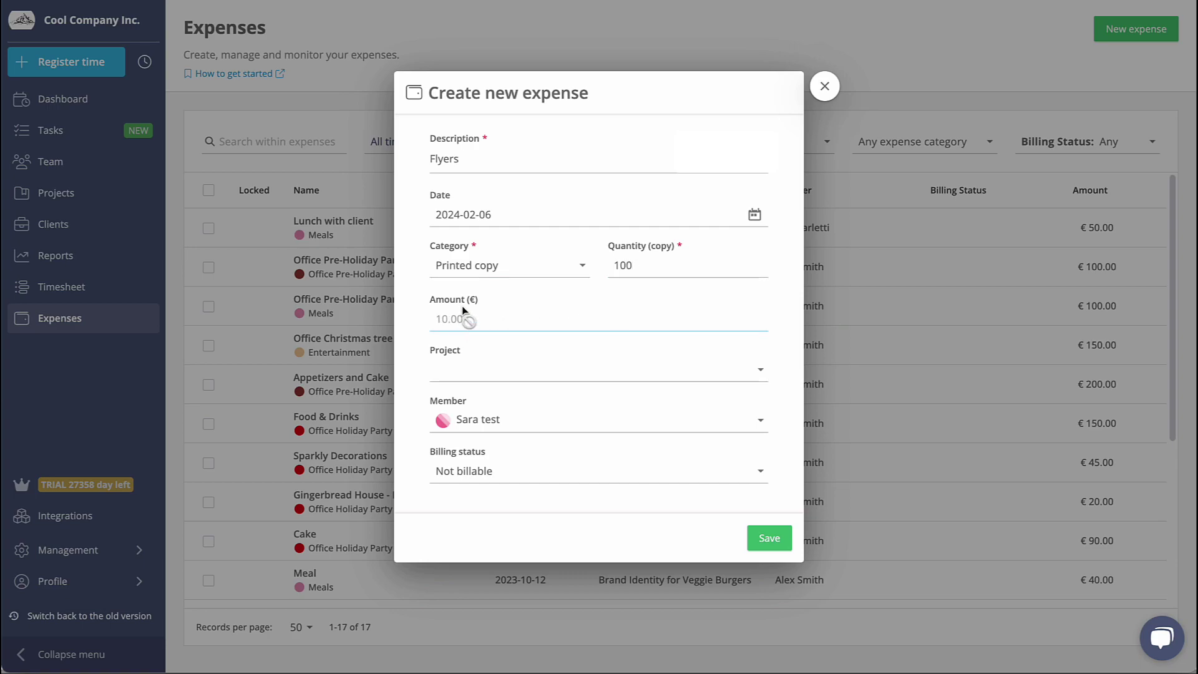
Step: Assign the expense to Big Project and the first listed member, mark it Billable, and save
left_click(464, 371)
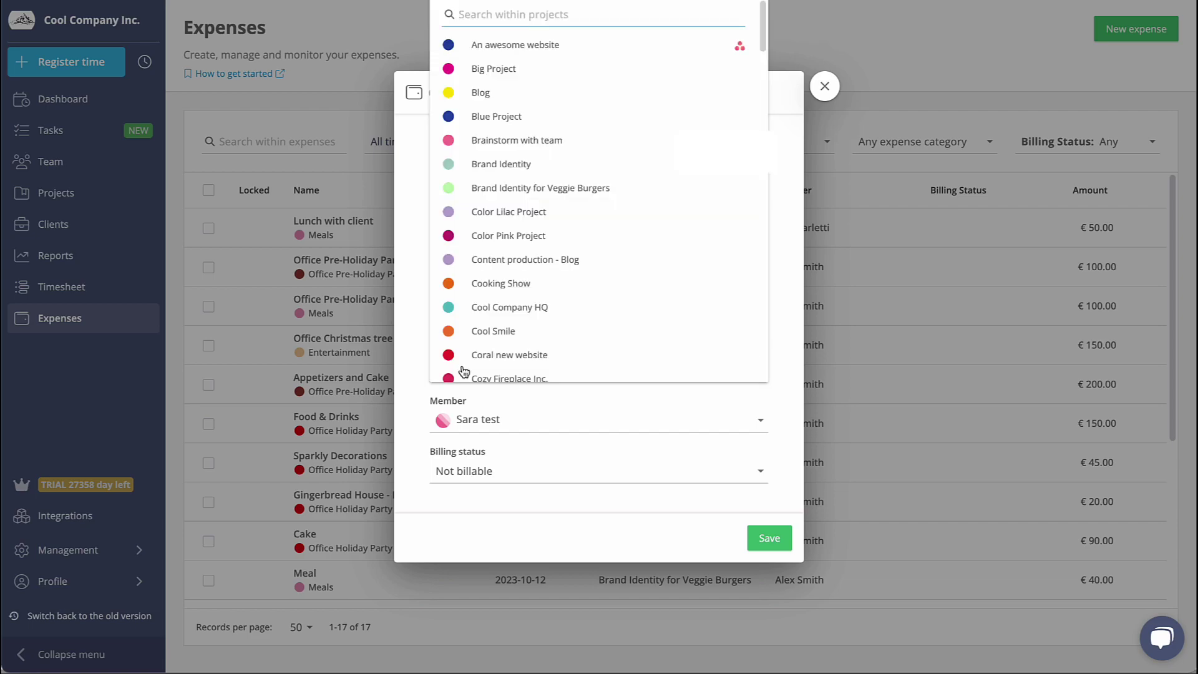
left_click(481, 71)
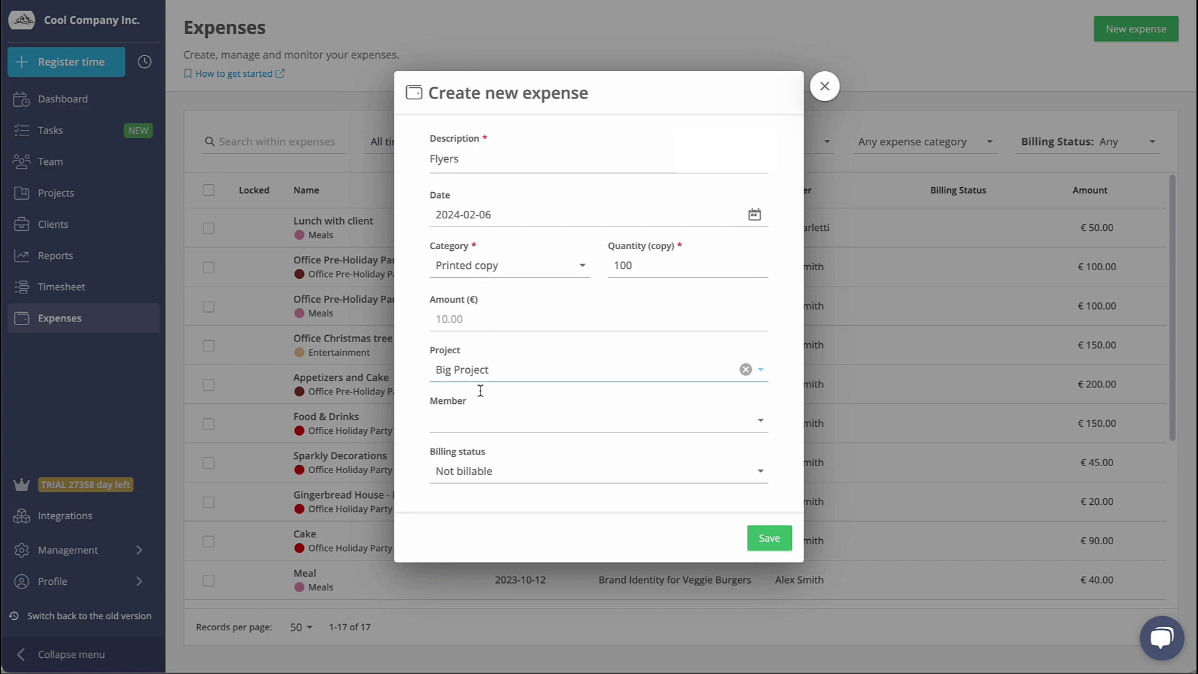
left_click(478, 425)
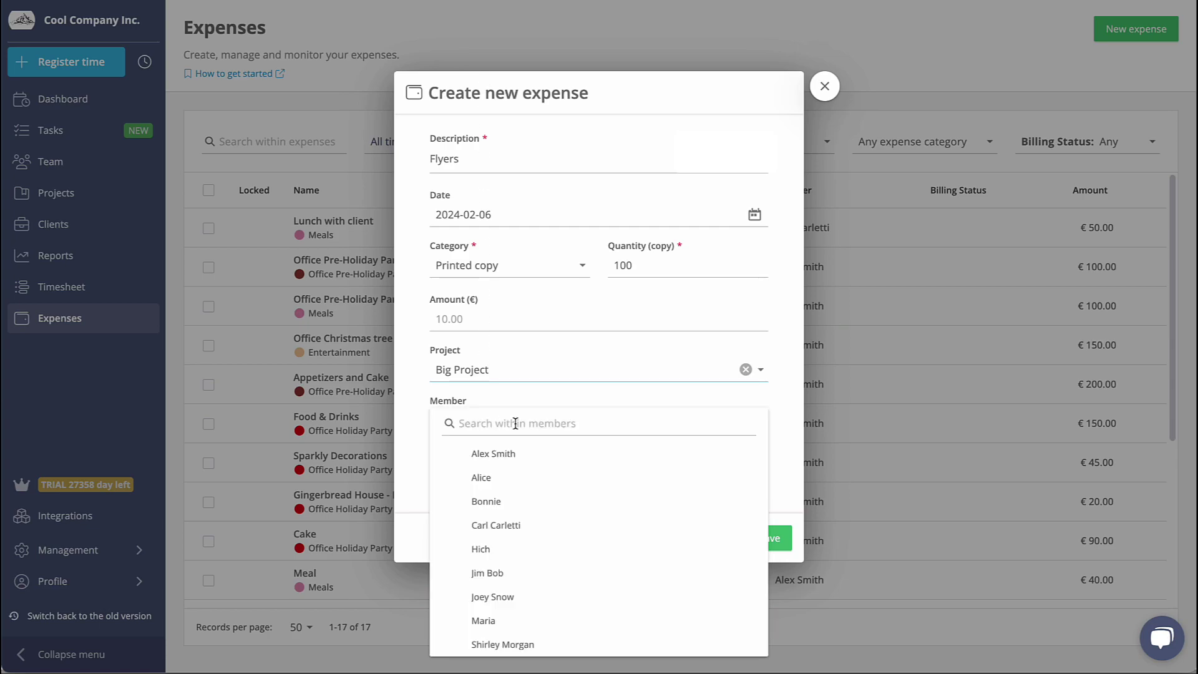
left_click(521, 455)
left_click(511, 474)
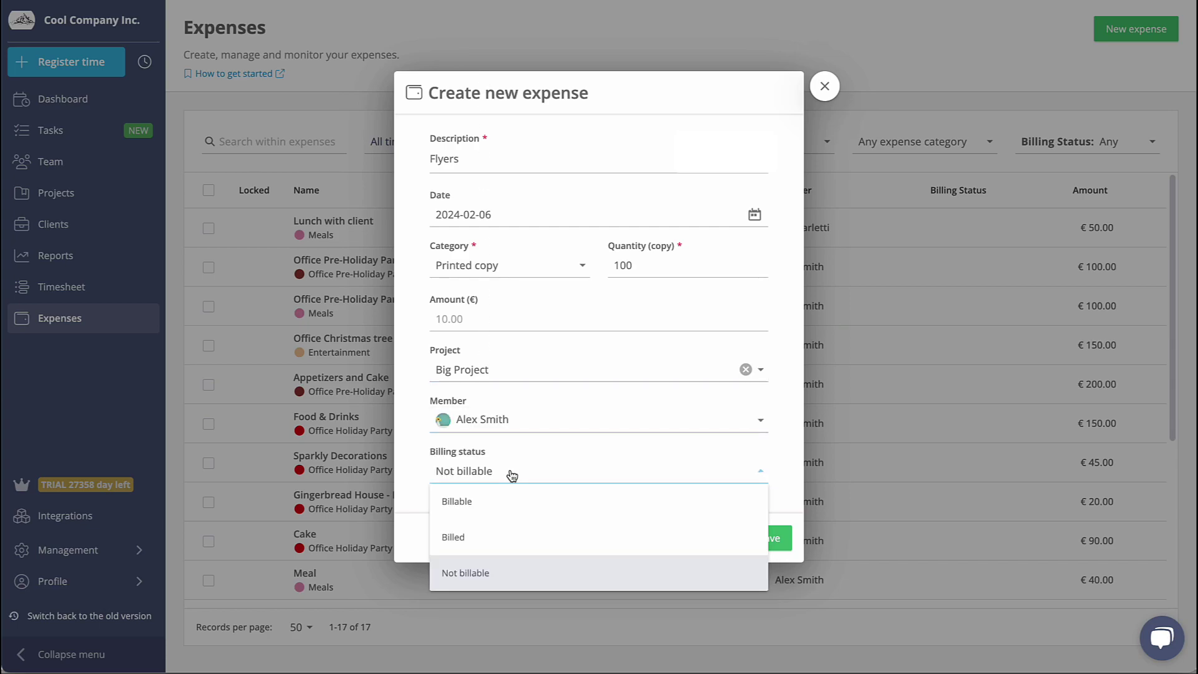
left_click(484, 502)
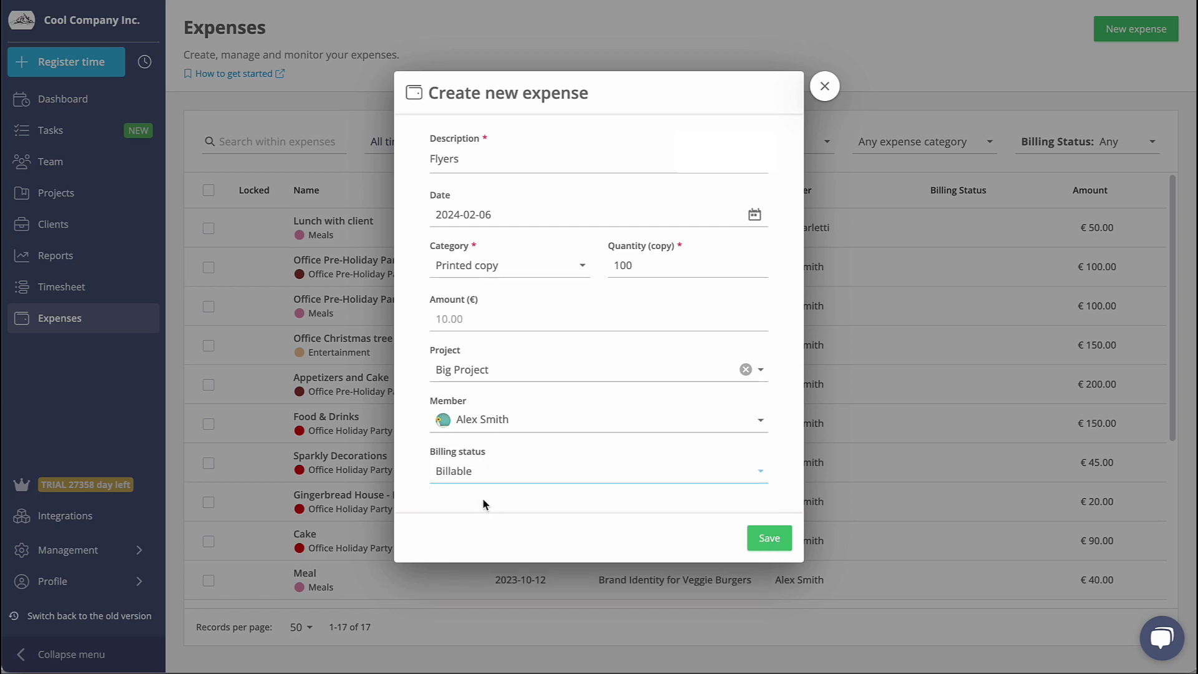
left_click(755, 539)
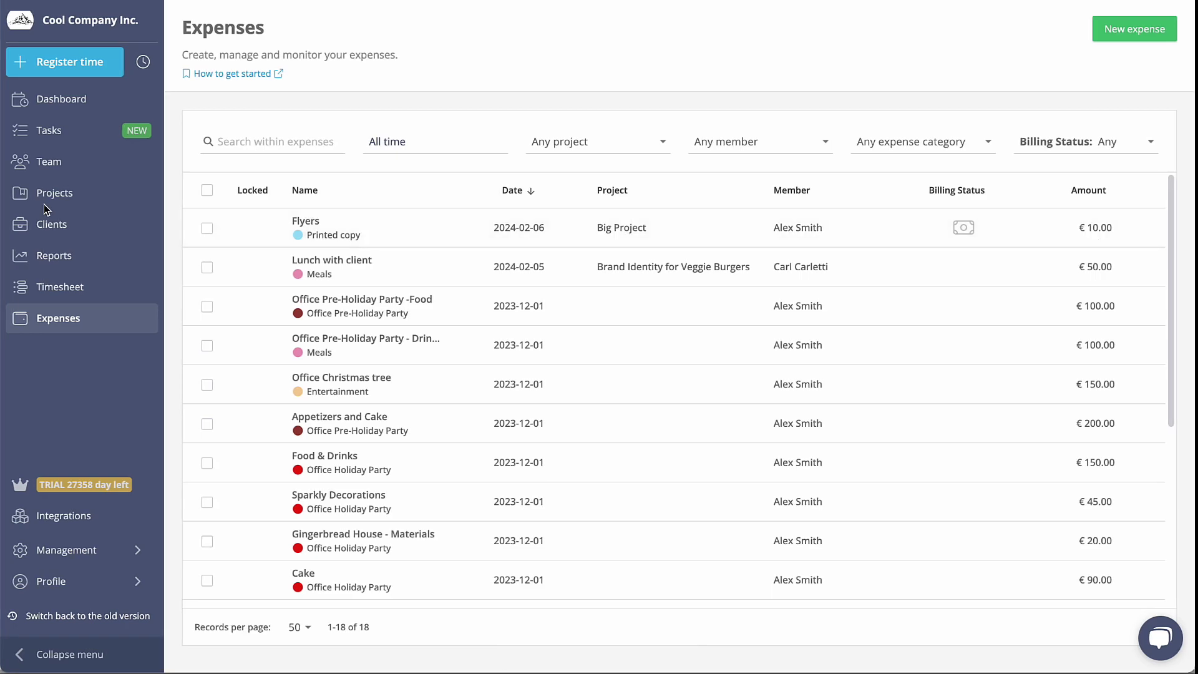
left_click(206, 267)
left_click(207, 306)
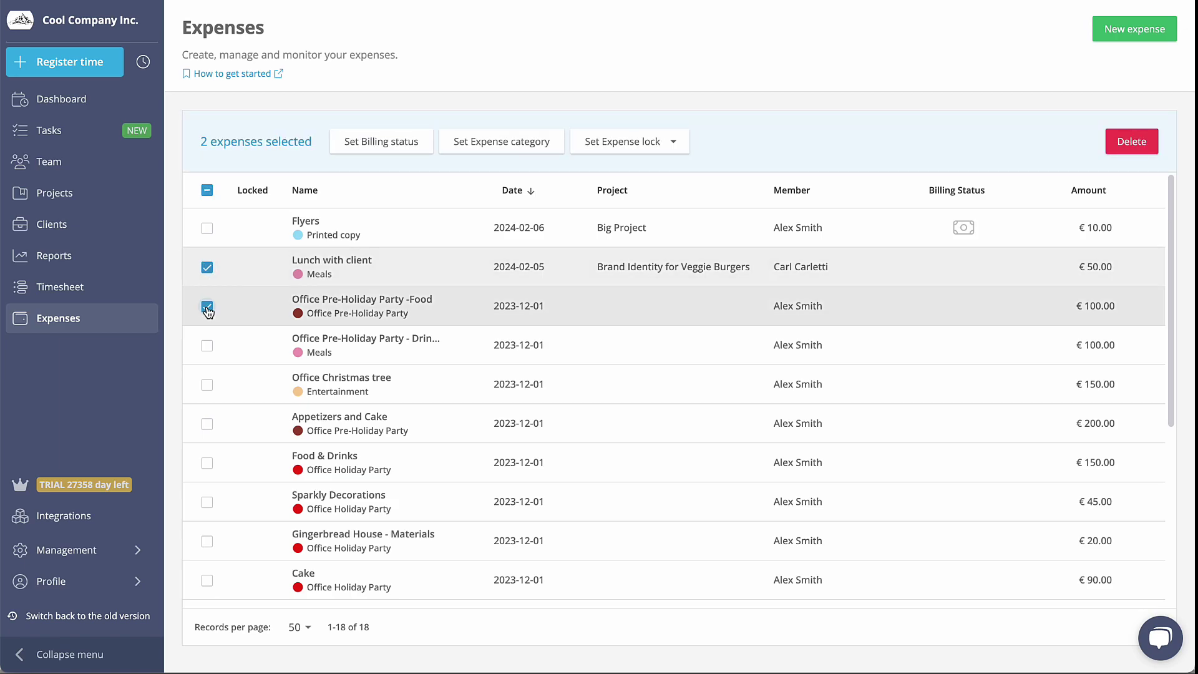
left_click(400, 144)
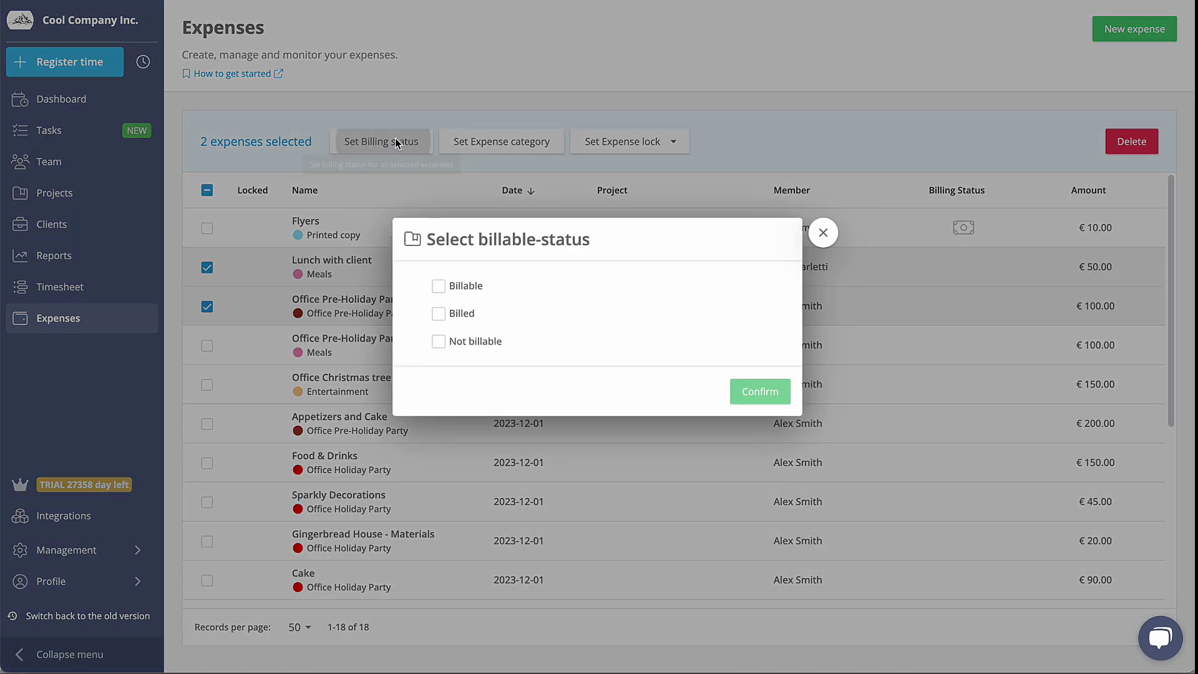
left_click(823, 232)
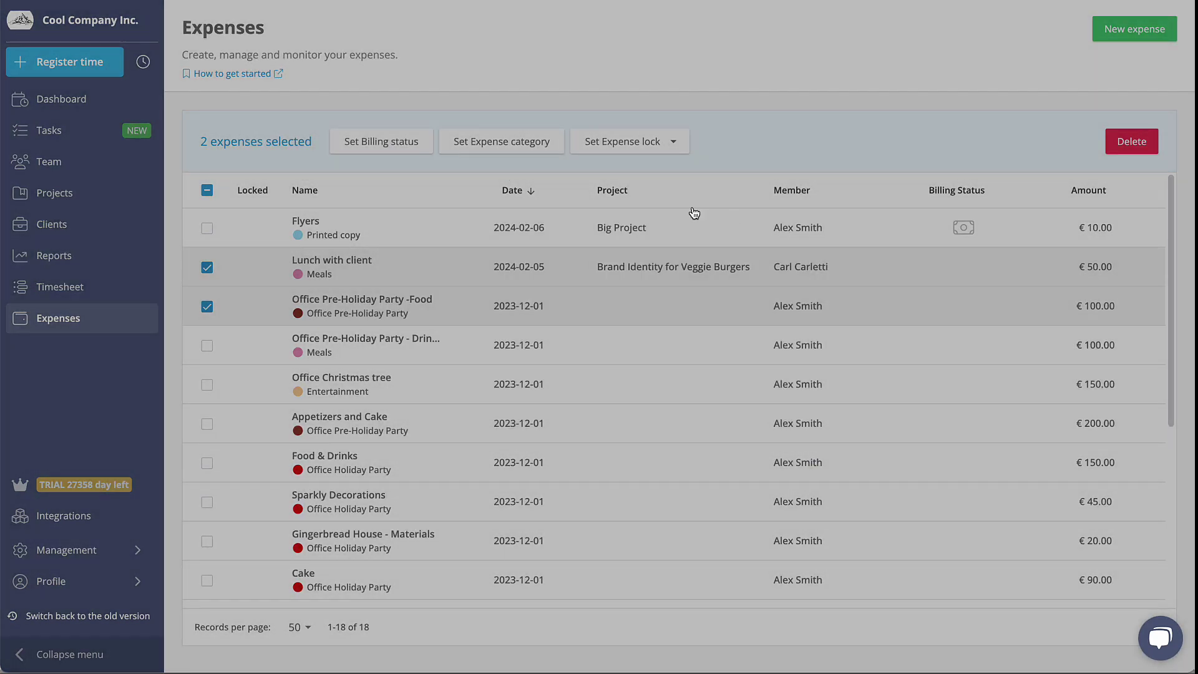
left_click(535, 145)
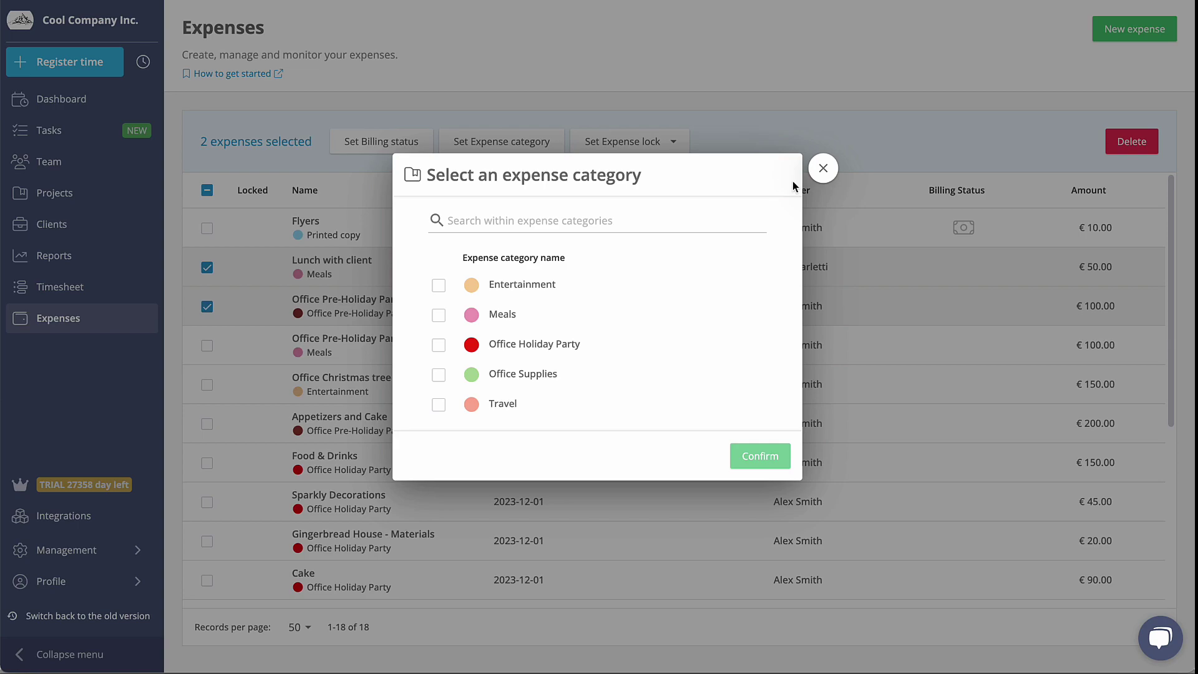
left_click(823, 168)
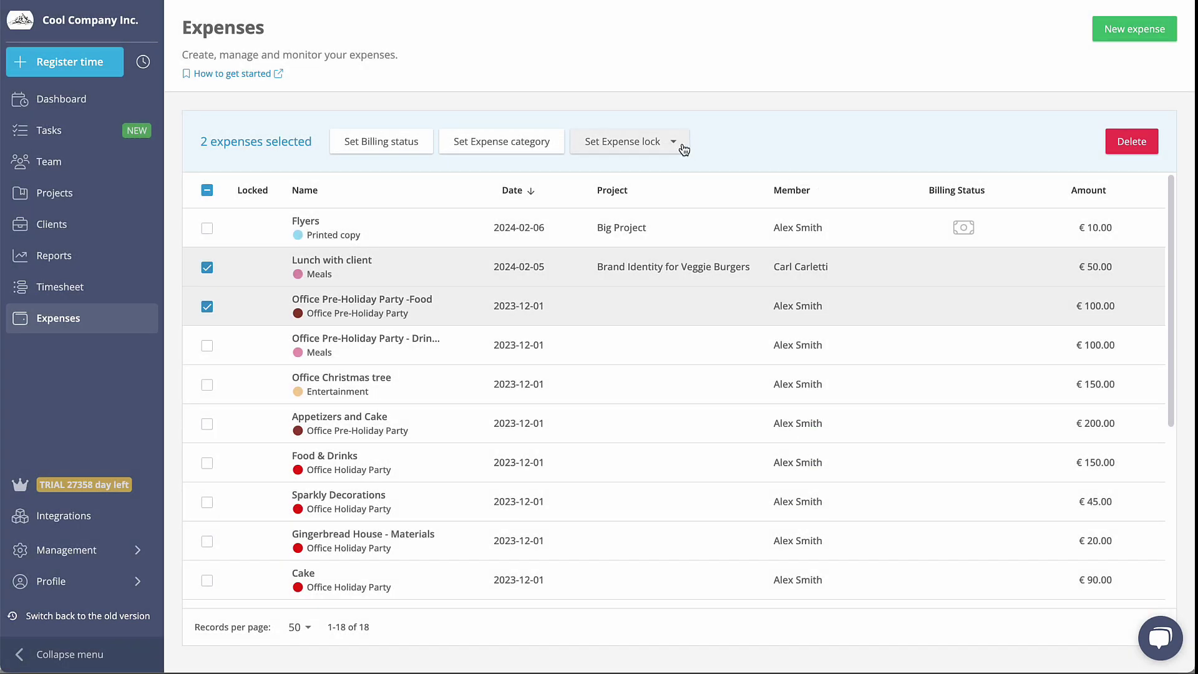
left_click(684, 148)
left_click(684, 149)
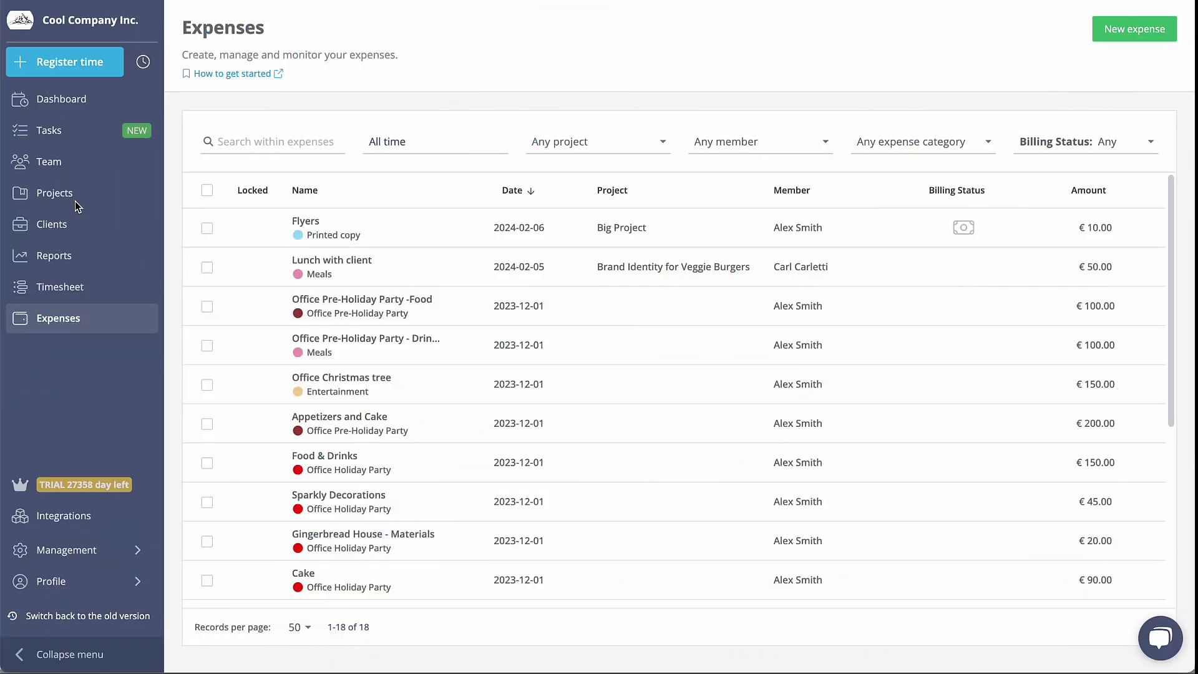
Step: Open Big Project from the Projects list and scroll down its overview to the internal costs
left_click(73, 202)
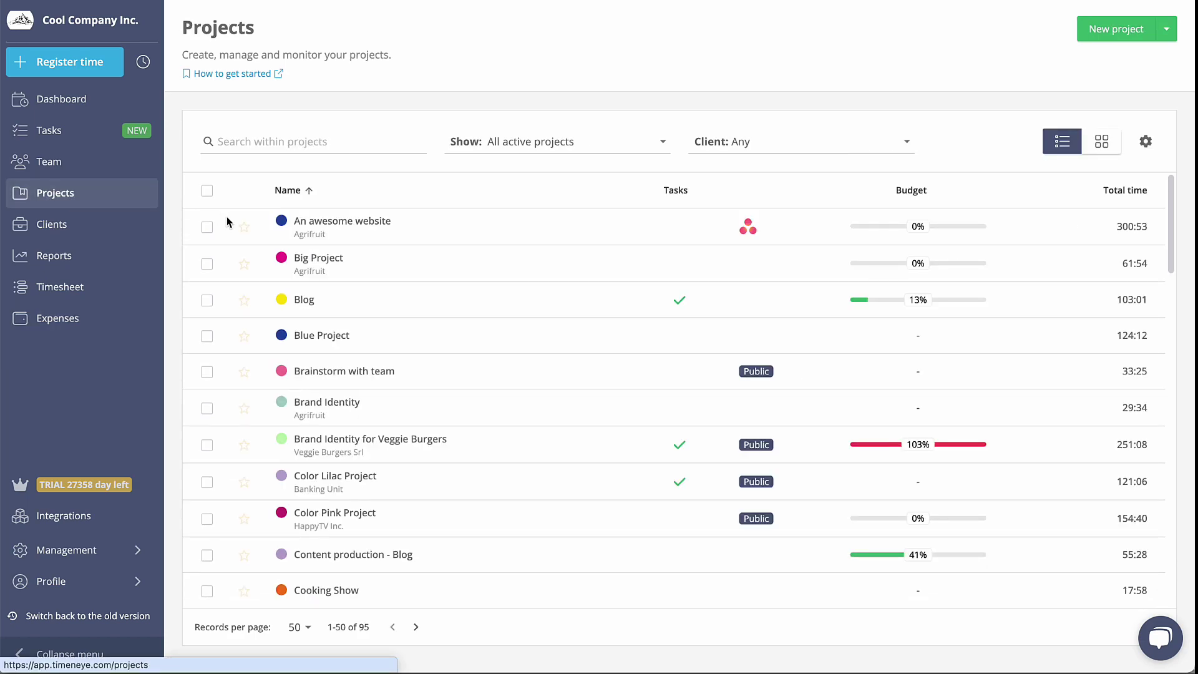
left_click(330, 277)
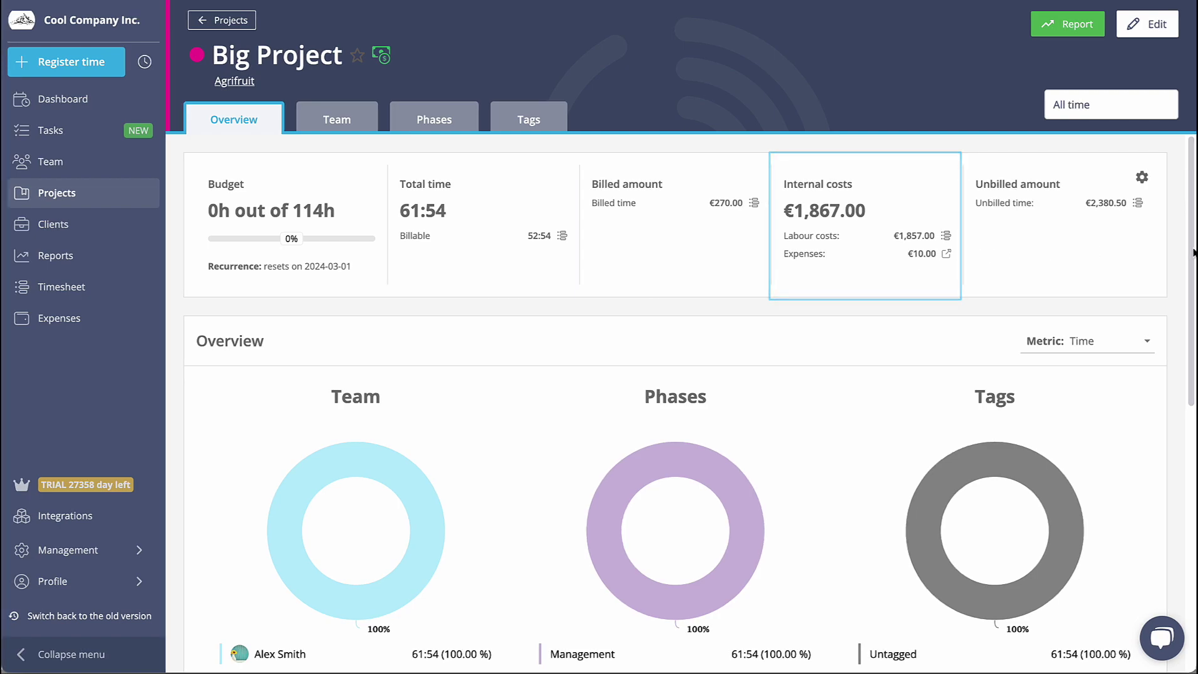
left_click_drag(1193, 252, 1190, 524)
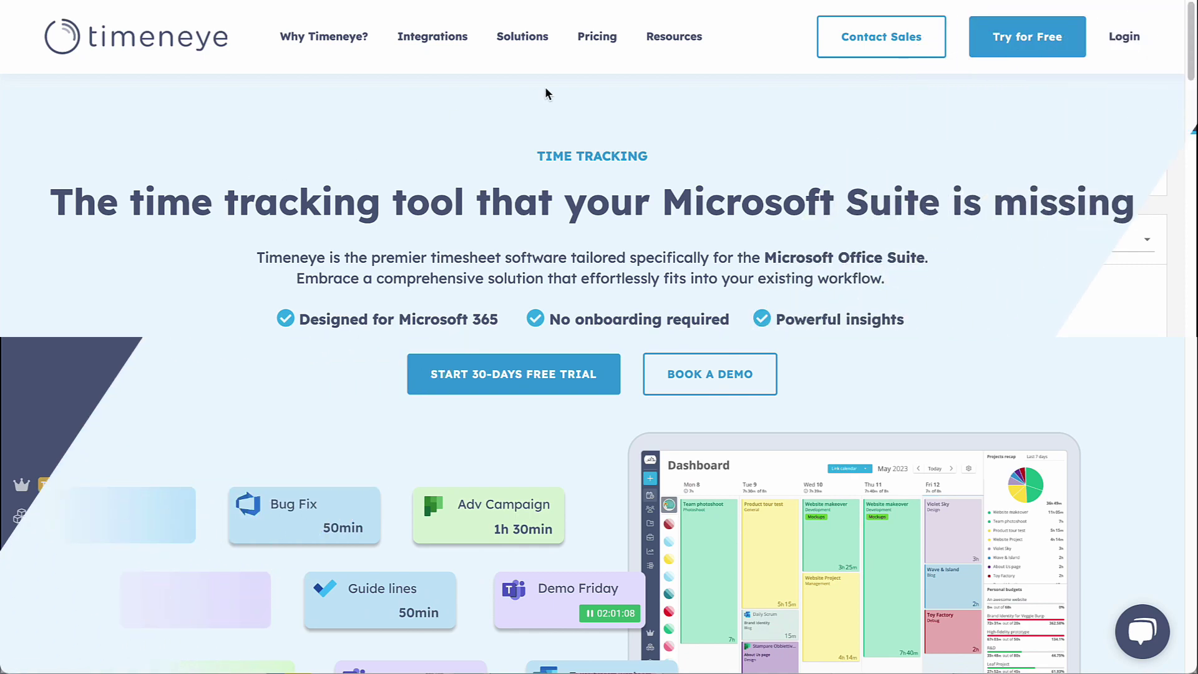
mouse_move(673, 54)
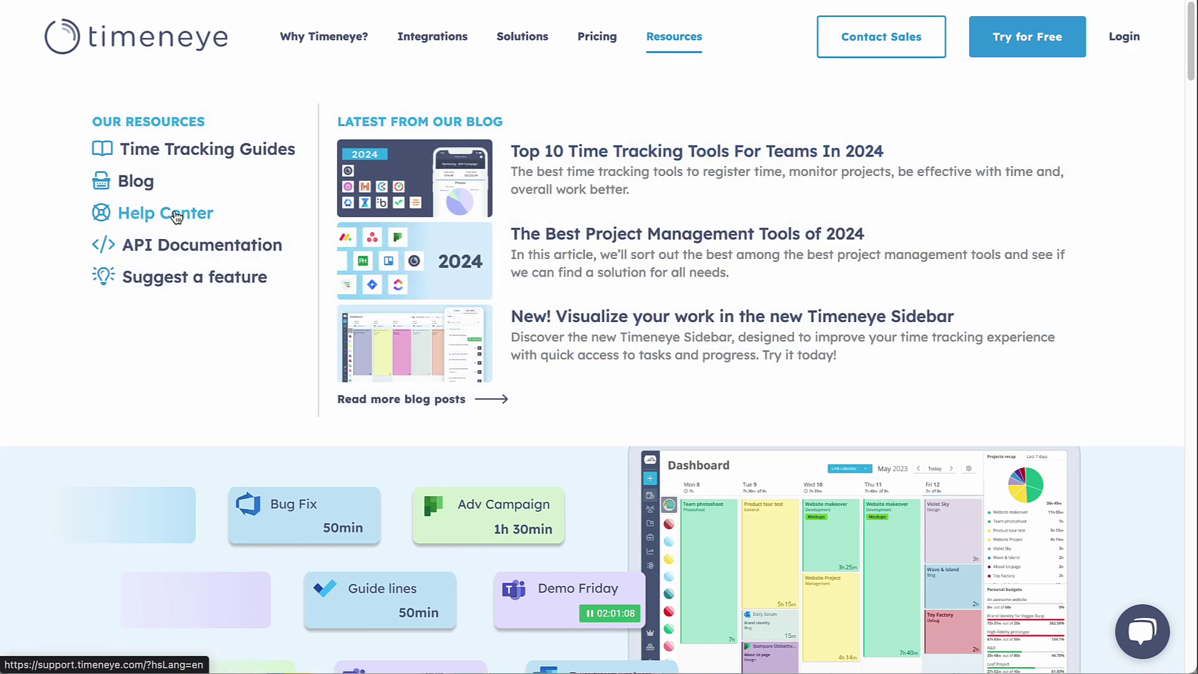
Step: Open the Timeneye Help Center from the website's Resources menu
left_click(177, 217)
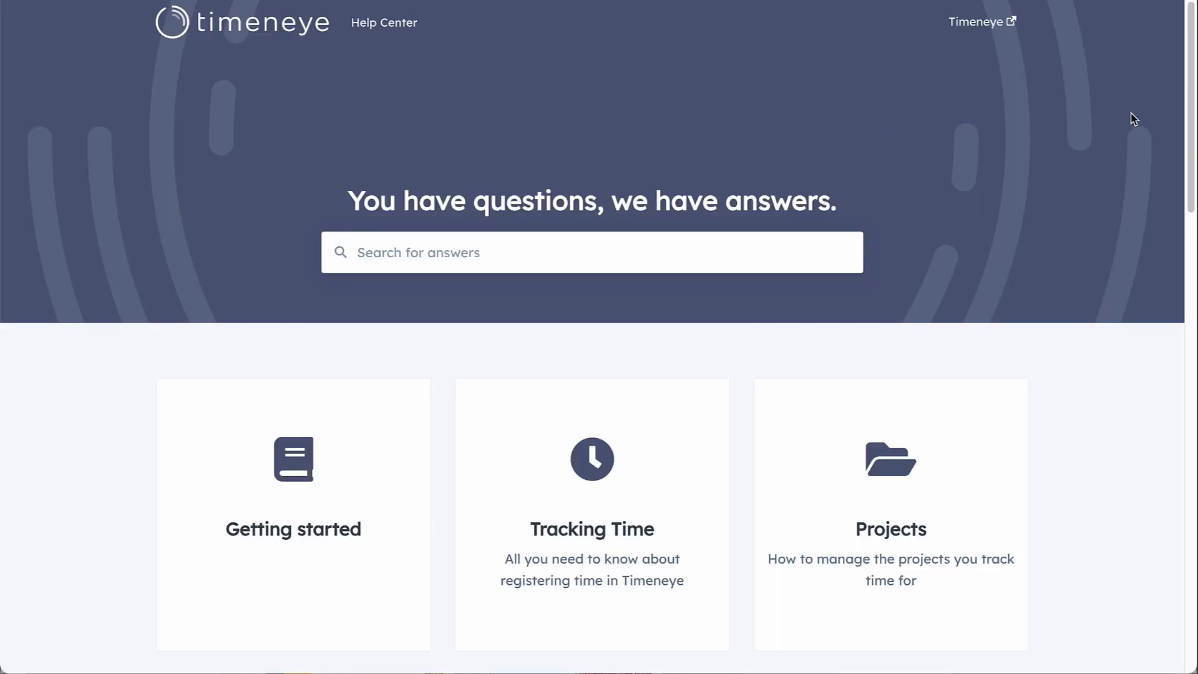